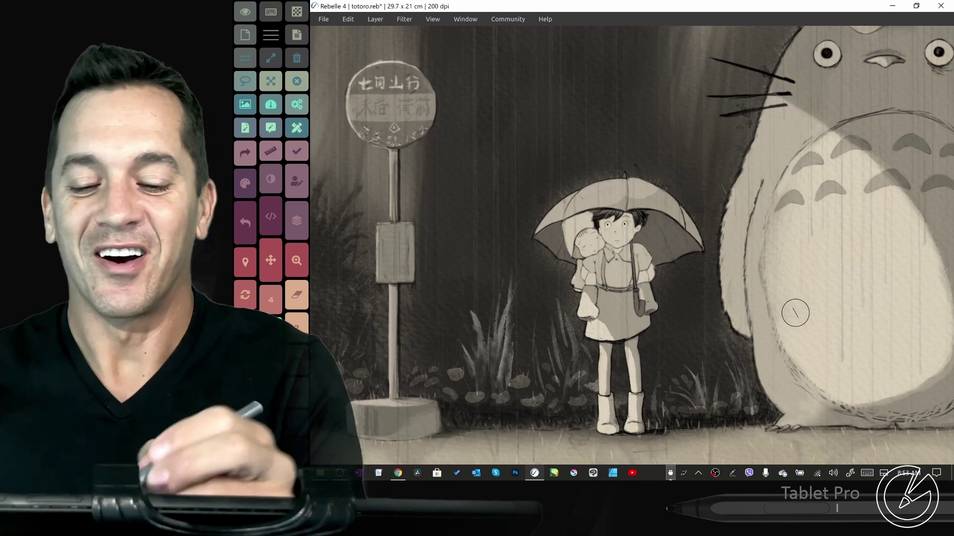
Step: Paint two large orange arrows pointing left and up-left, then zoom in on the umbrella girl
mouse_move(466, 163)
left_mouse_down()
mouse_move(319, 167)
mouse_move(380, 201)
left_mouse_up()
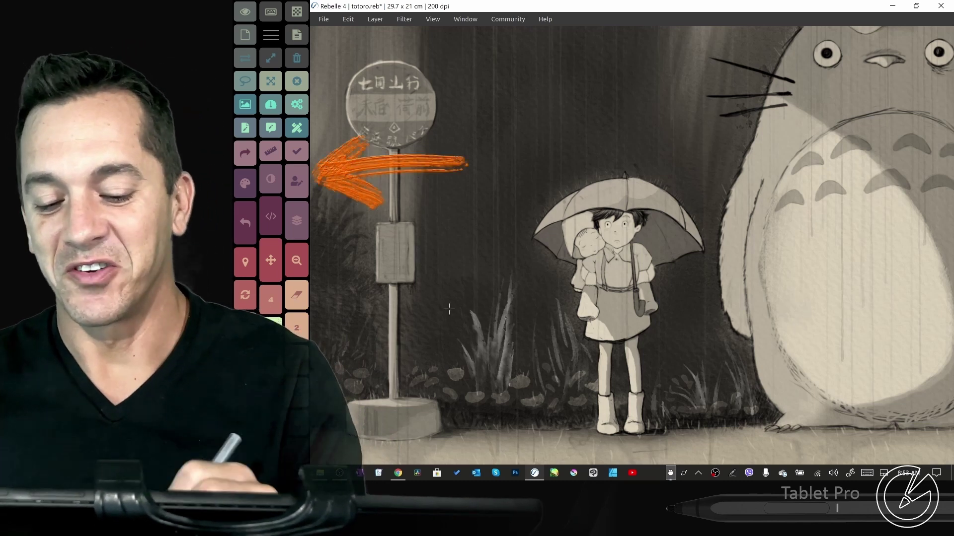
mouse_move(449, 309)
left_mouse_down()
mouse_move(334, 246)
mouse_move(333, 268)
mouse_move(391, 236)
left_mouse_up()
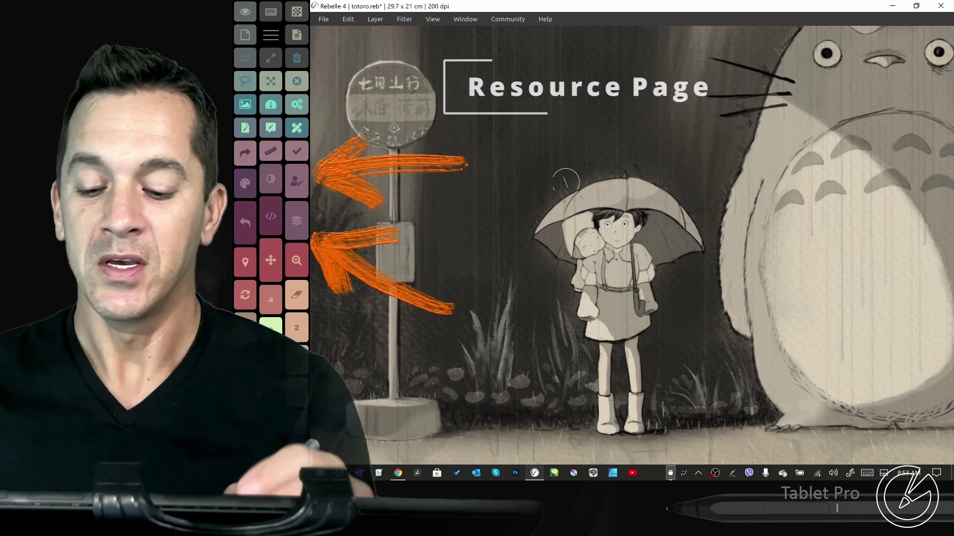
left_click(271, 259)
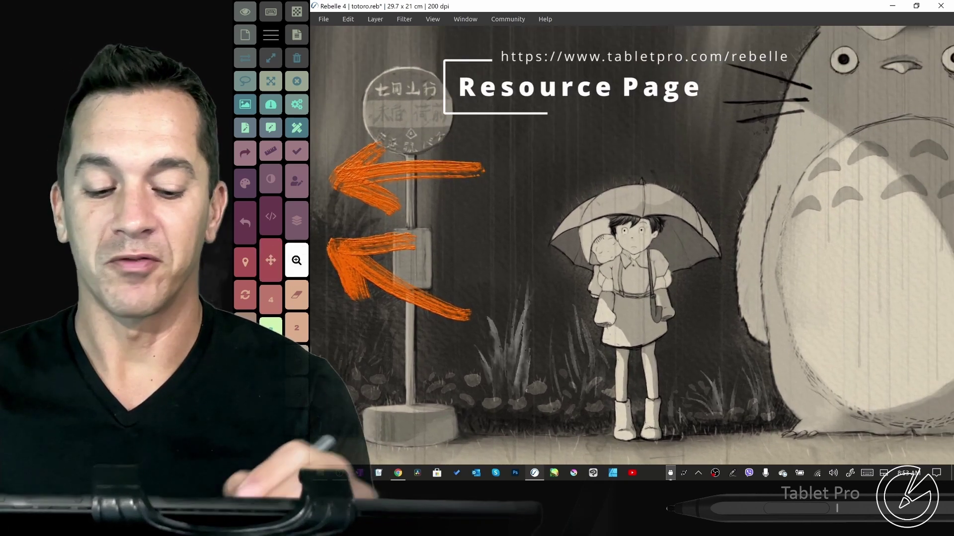
left_click(297, 260)
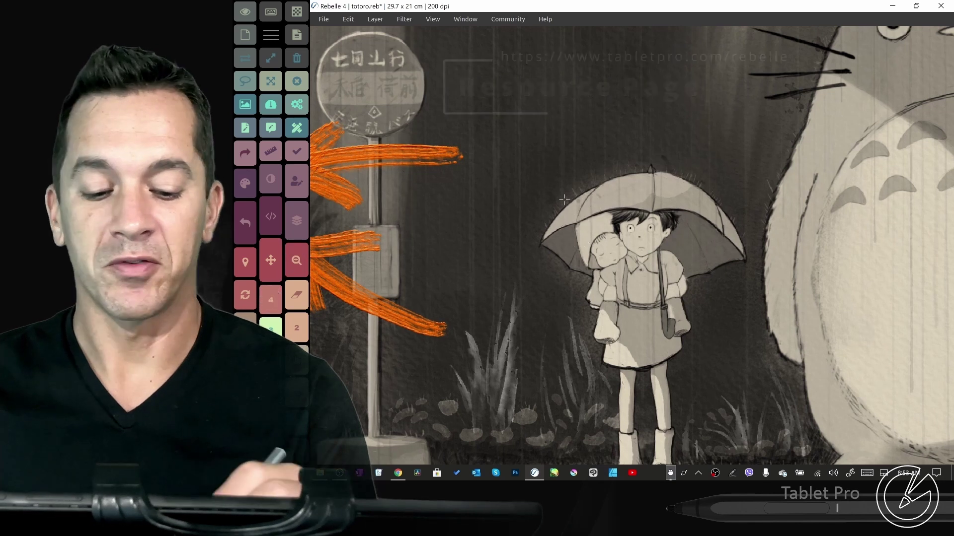
Step: Paint an orange patch by the bus-stop post, erase it into an arrowhead, and toggle the layers panel
mouse_move(407, 318)
left_mouse_down()
mouse_move(422, 323)
mouse_move(437, 298)
mouse_move(426, 305)
mouse_move(444, 325)
left_mouse_up()
left_click(296, 295)
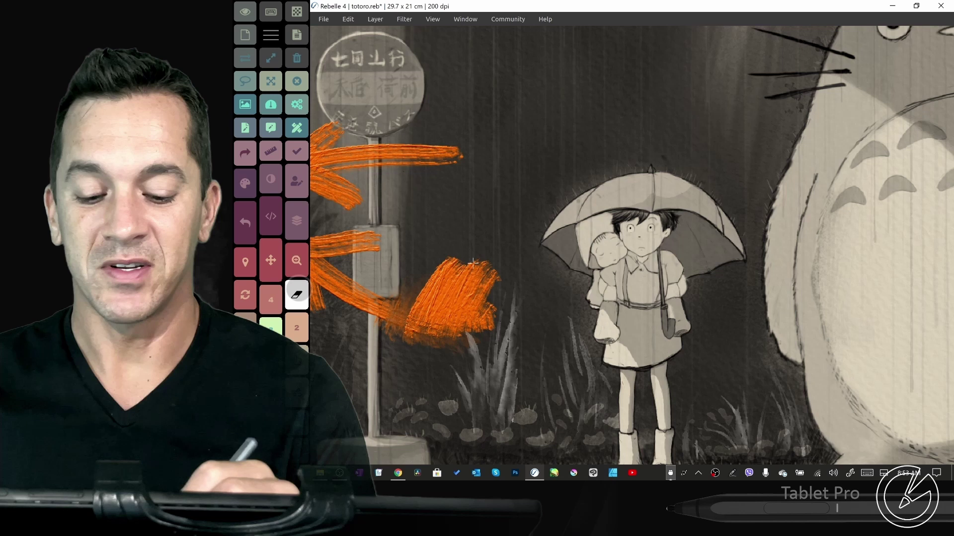
mouse_move(476, 278)
left_mouse_down()
mouse_move(469, 314)
mouse_move(481, 328)
mouse_move(499, 324)
left_mouse_up()
mouse_move(484, 227)
left_mouse_down()
mouse_move(451, 245)
mouse_move(456, 226)
left_mouse_up()
key("l")
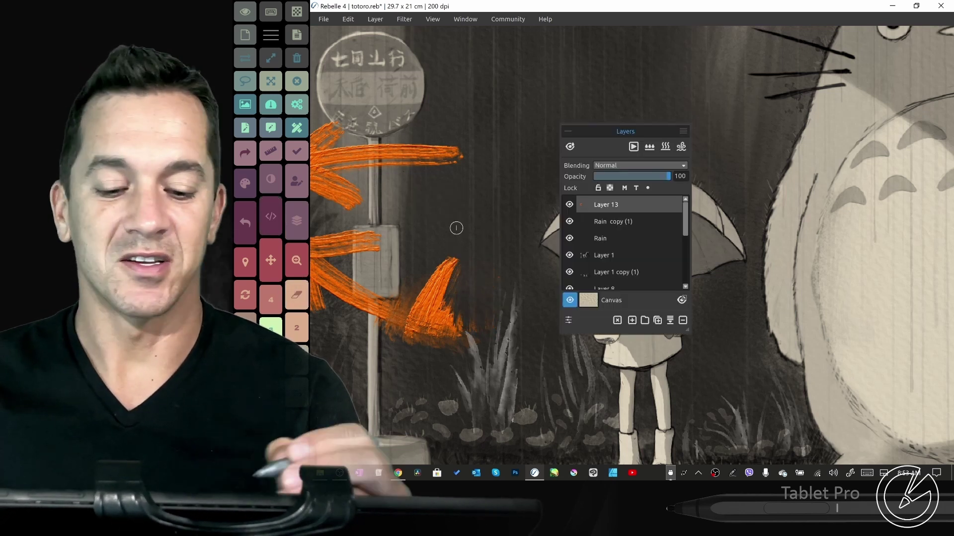
key("l")
key("l")
key("l")
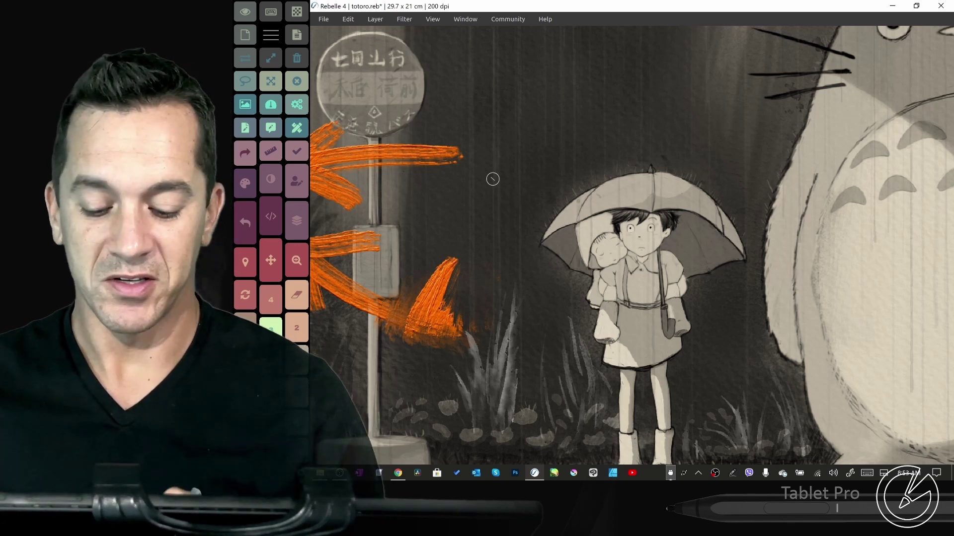
Step: Switch to Chrome and scroll the tabletpro.com Rebelle page down past Purchase to the tutorials
key("alt+Tab")
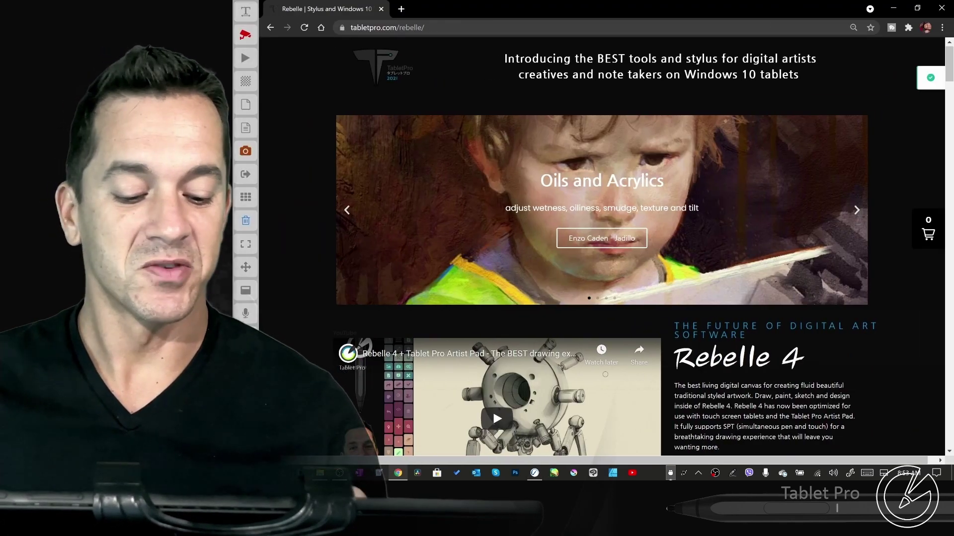
scroll(601, 248, "down", 2)
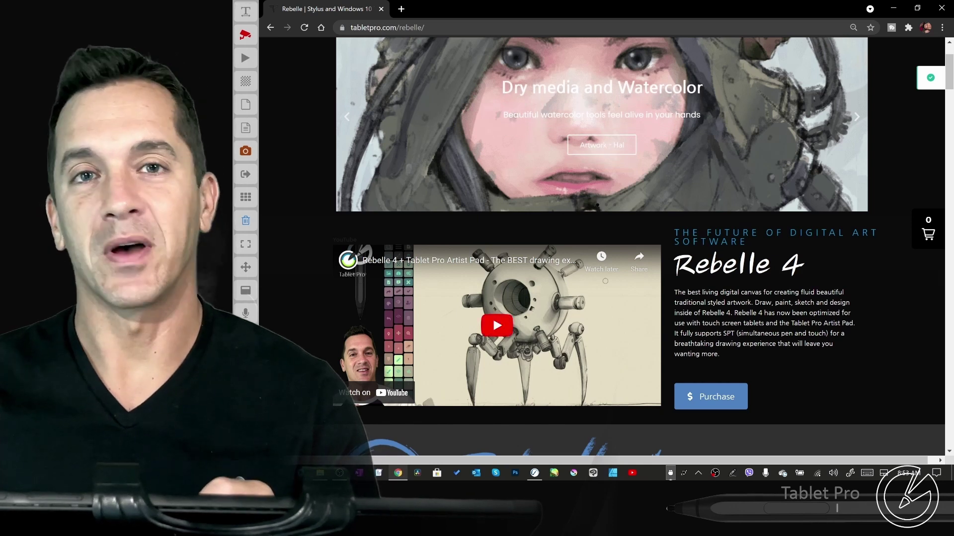
scroll(601, 248, "down", 3)
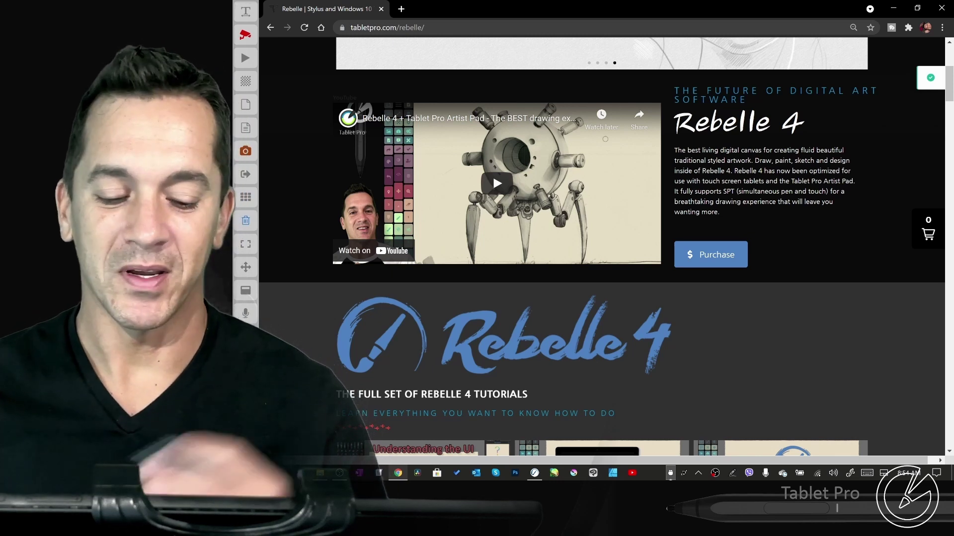
scroll(817, 150, "down", 4)
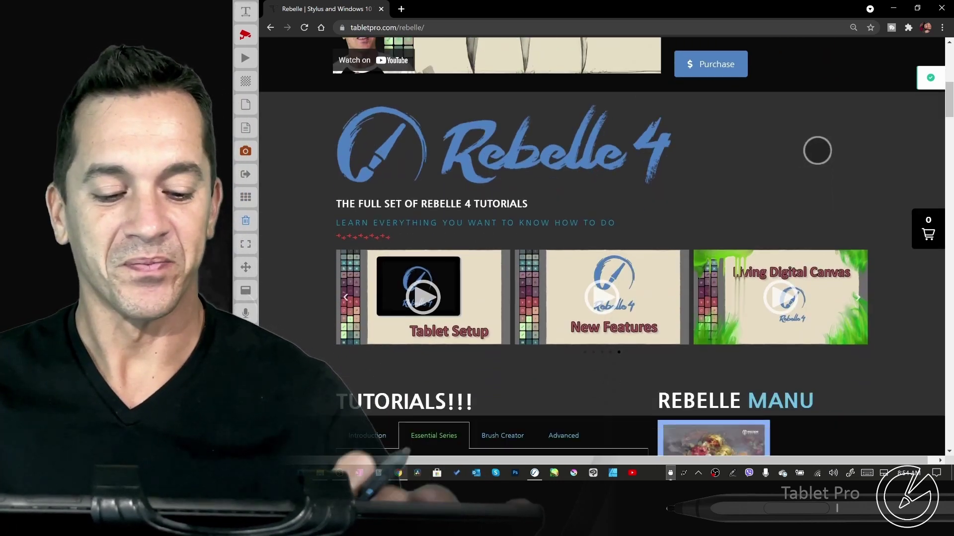
scroll(817, 150, "down", 1)
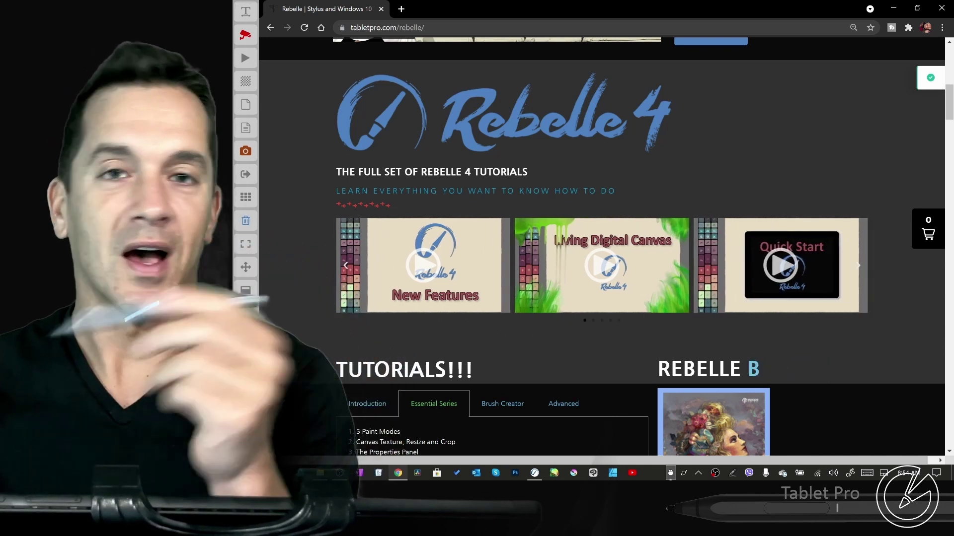
scroll(867, 310, "down", 1)
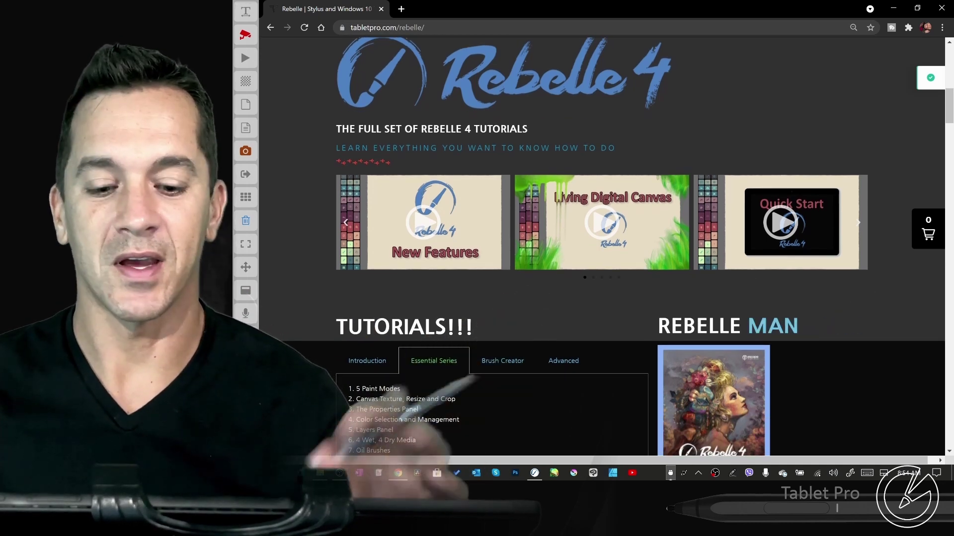
Step: Browse the Introduction, Essential Series, Brush Creator and Advanced tutorial tabs
scroll(854, 296, "down", 1)
scroll(833, 184, "down", 3)
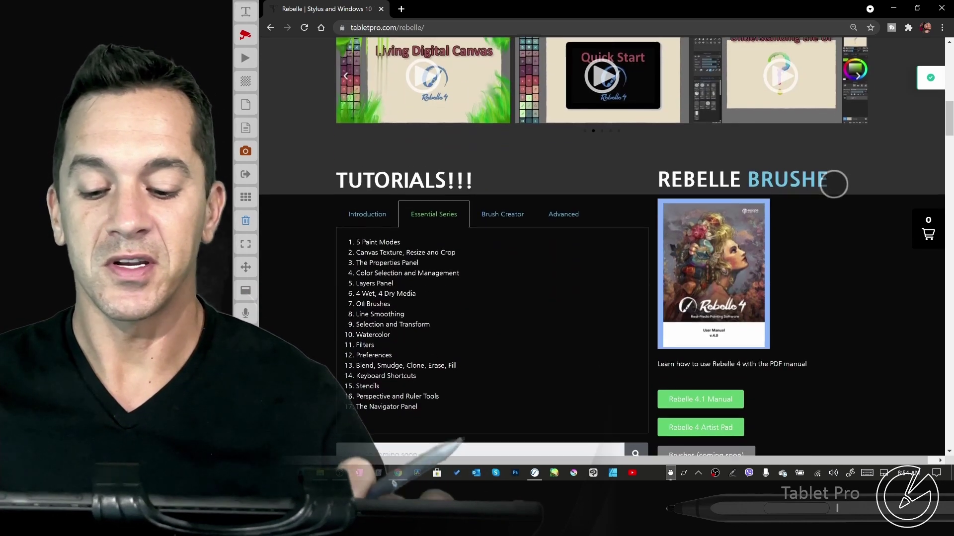
left_click(367, 208)
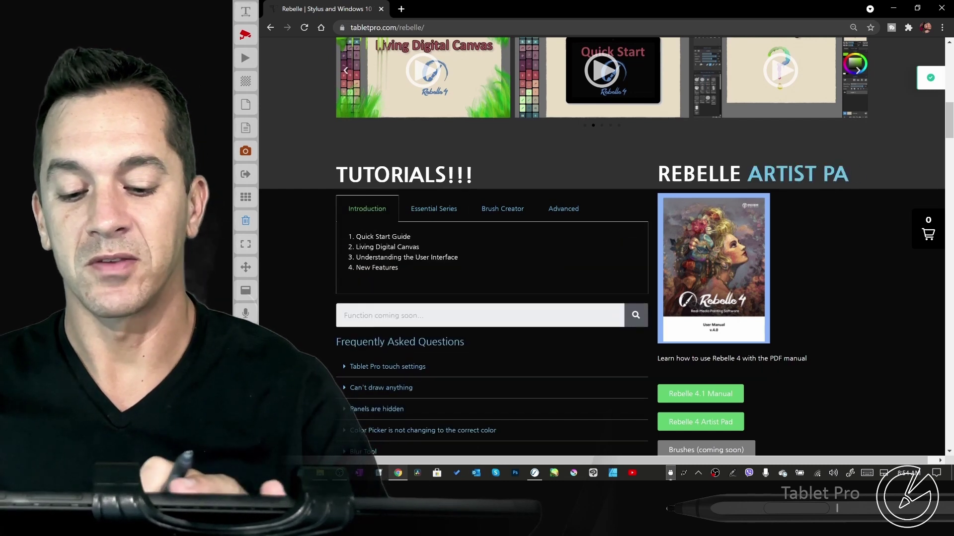
left_click(434, 208)
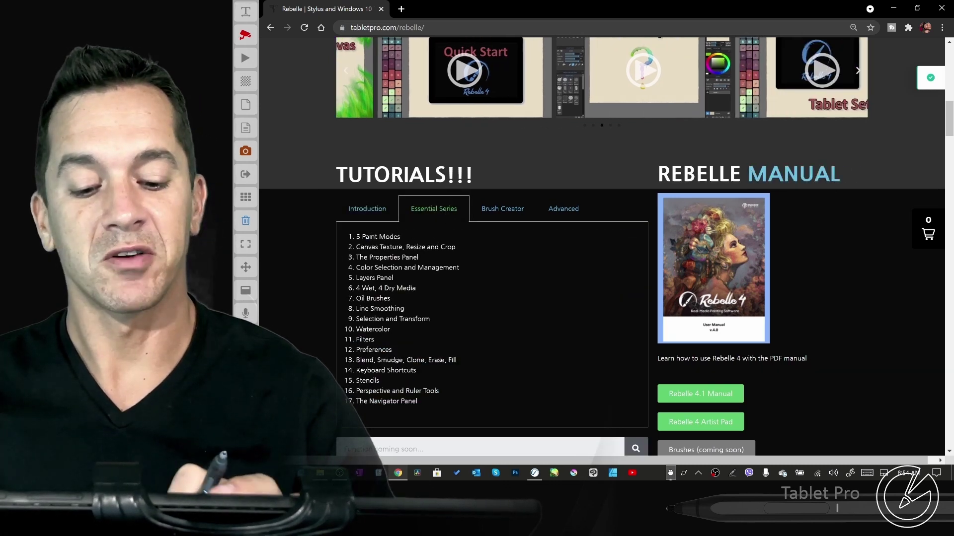
left_click(502, 209)
left_click(563, 208)
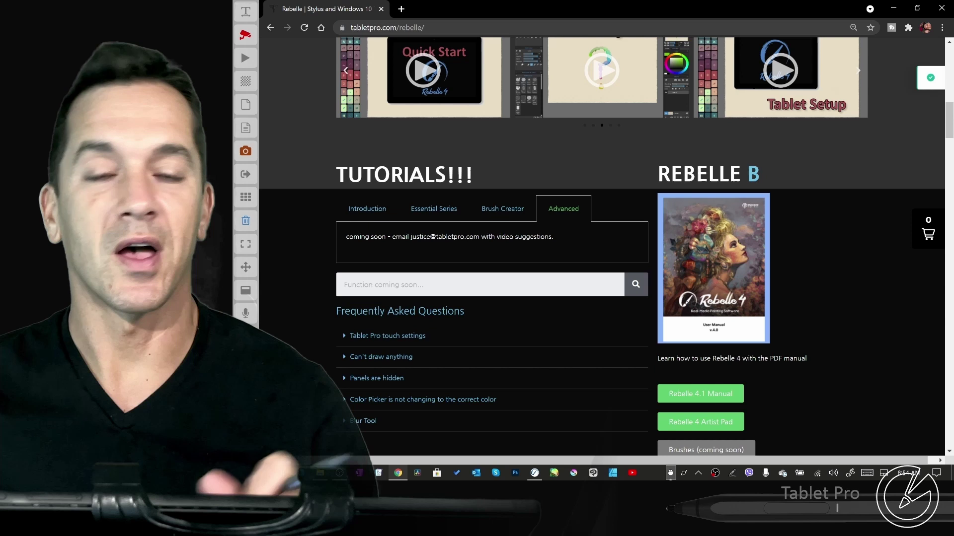
left_click(502, 209)
left_click(367, 209)
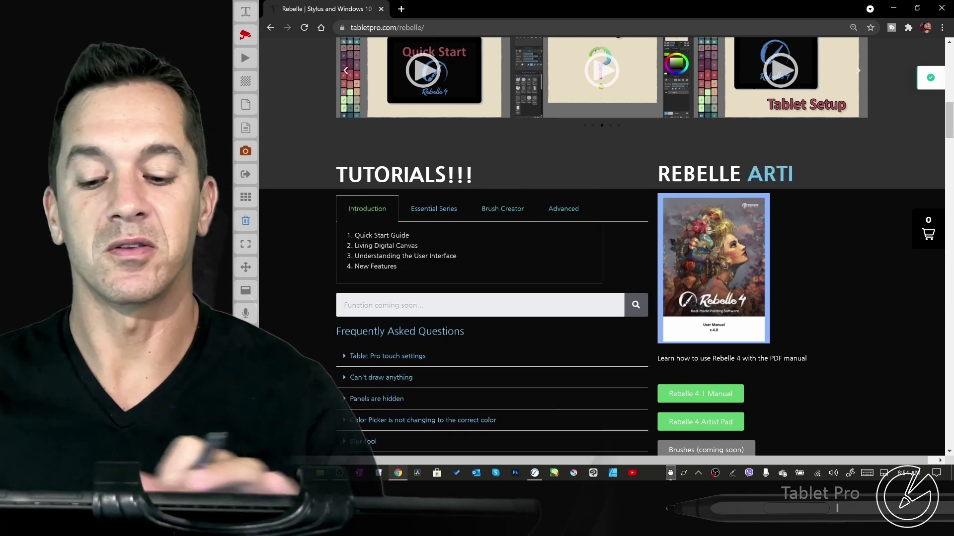
Step: Scroll the page down to the Install Tablet Pro section
scroll(822, 206, "down", 3)
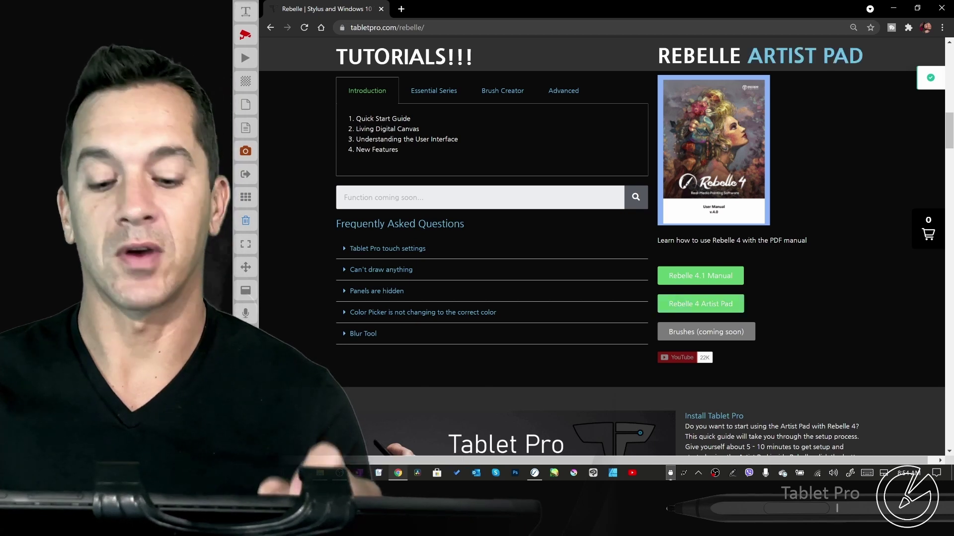
scroll(601, 244, "down", 5)
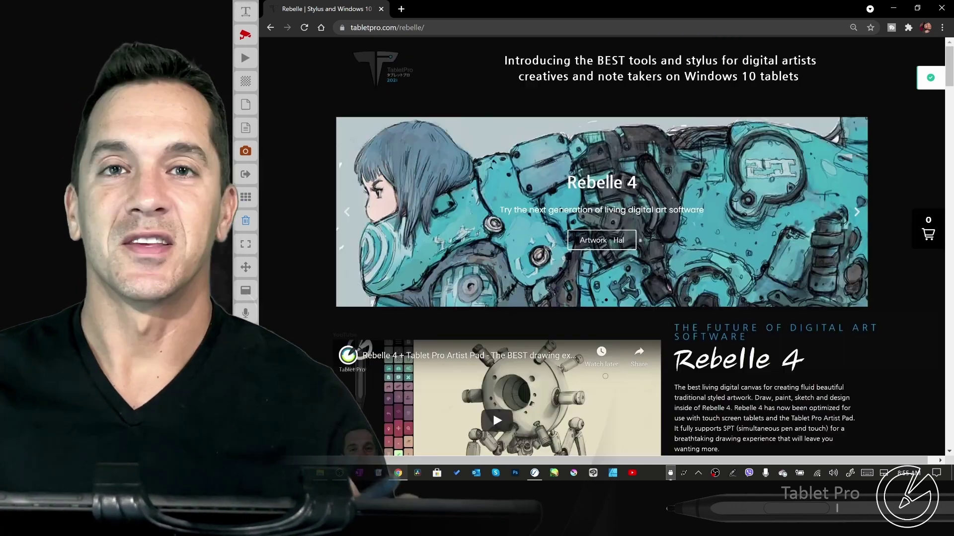
scroll(601, 249, "down", 2)
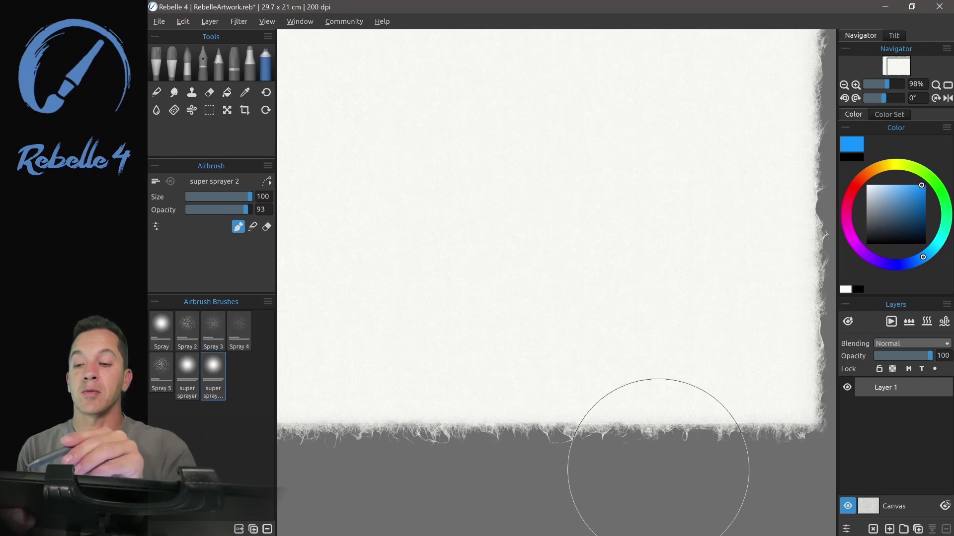
Step: Show the Brush Creator for super sprayer 2, displaying Max Size 700 and Spacing 10
left_click(300, 21)
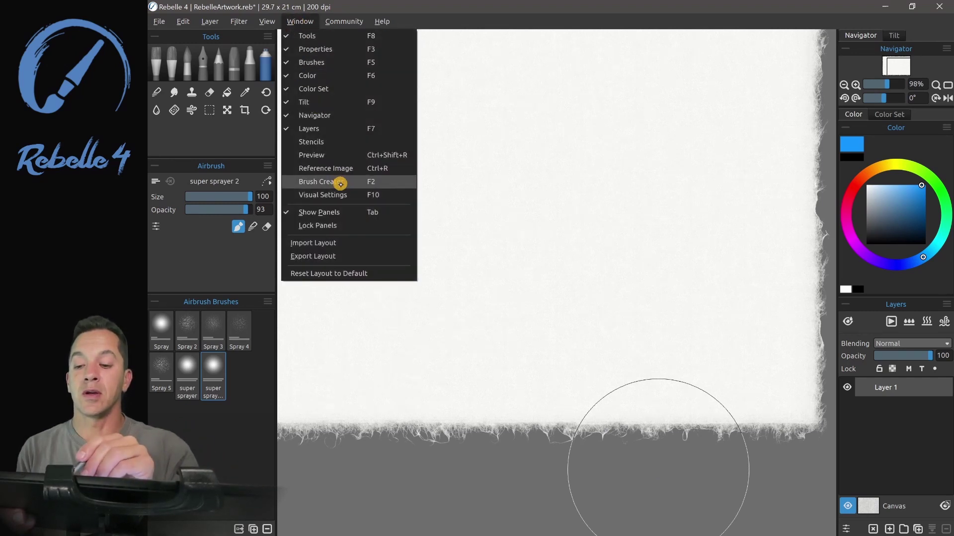
left_click(213, 166)
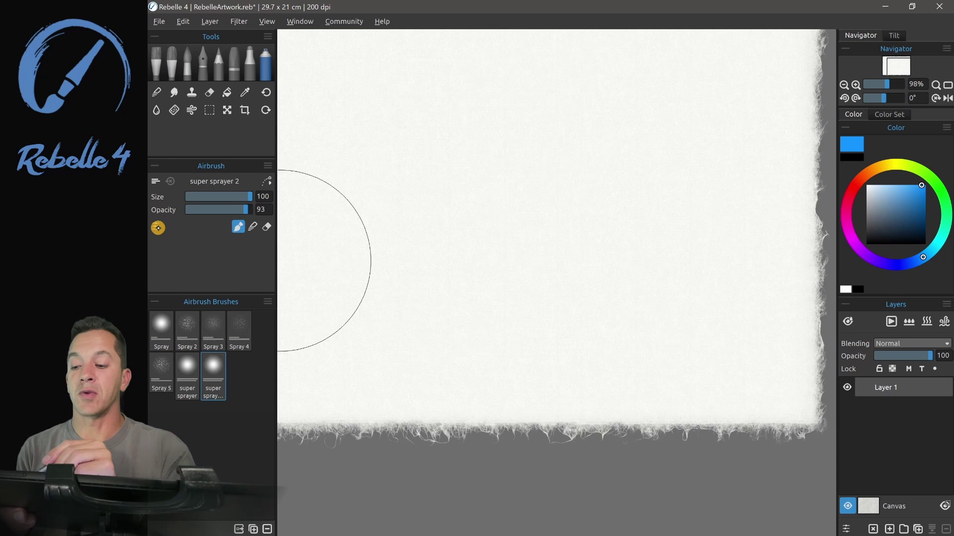
left_click(157, 228)
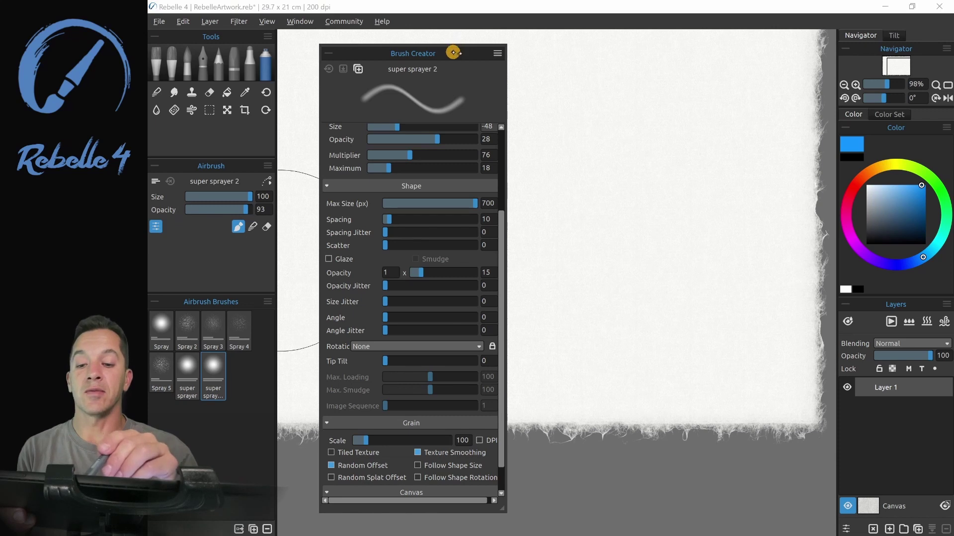
Step: Shrink and shift up the Brush Creator panel, then bring up its reset and save options menu
left_click_drag(454, 49, 457, 41)
mouse_move(505, 504)
left_mouse_down()
mouse_move(471, 467)
mouse_move(516, 502)
left_mouse_up()
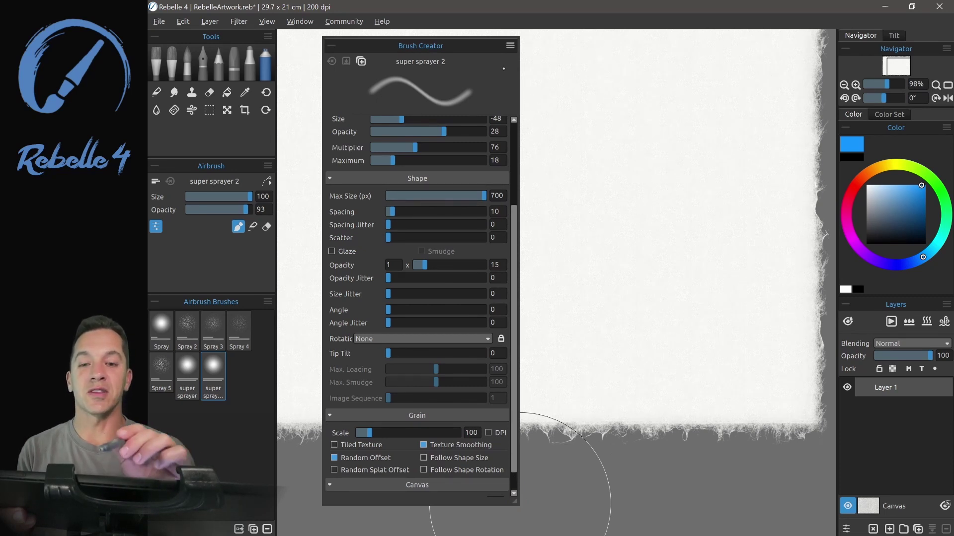
left_click(509, 45)
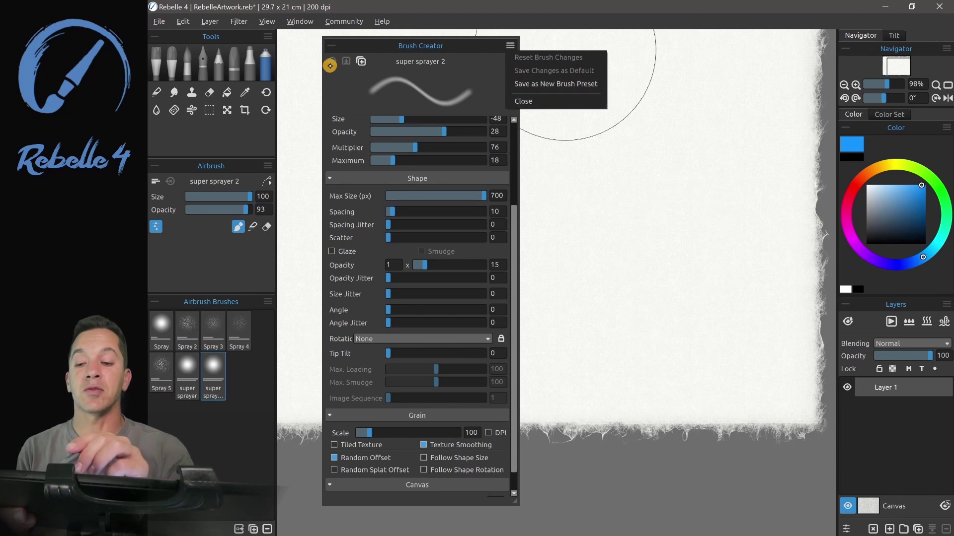
Step: Try pressure Size -8, Opacity -29, Multiplier 120, Max Size 250, spacing and scatter, then reset everything
left_click(403, 118)
left_click(423, 119)
left_click(411, 132)
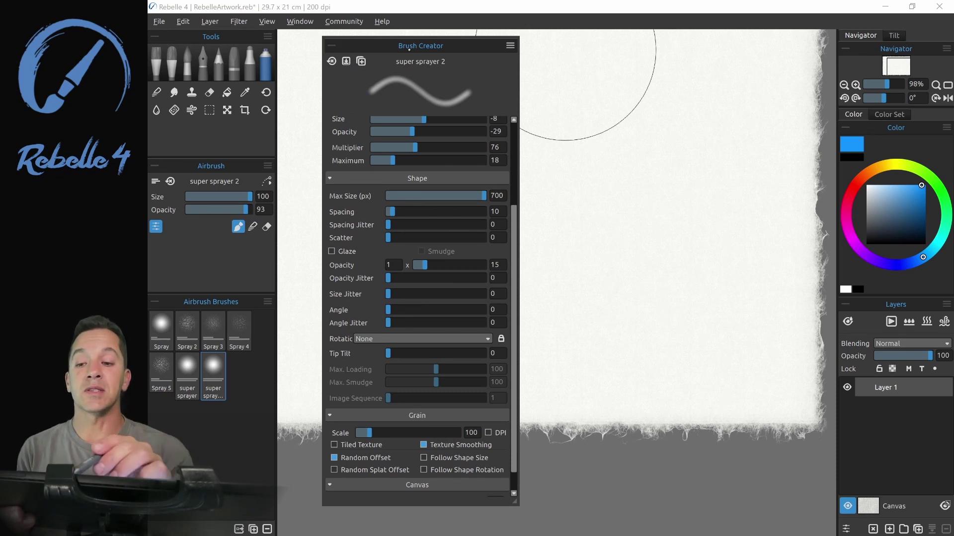
left_click_drag(433, 121, 427, 120)
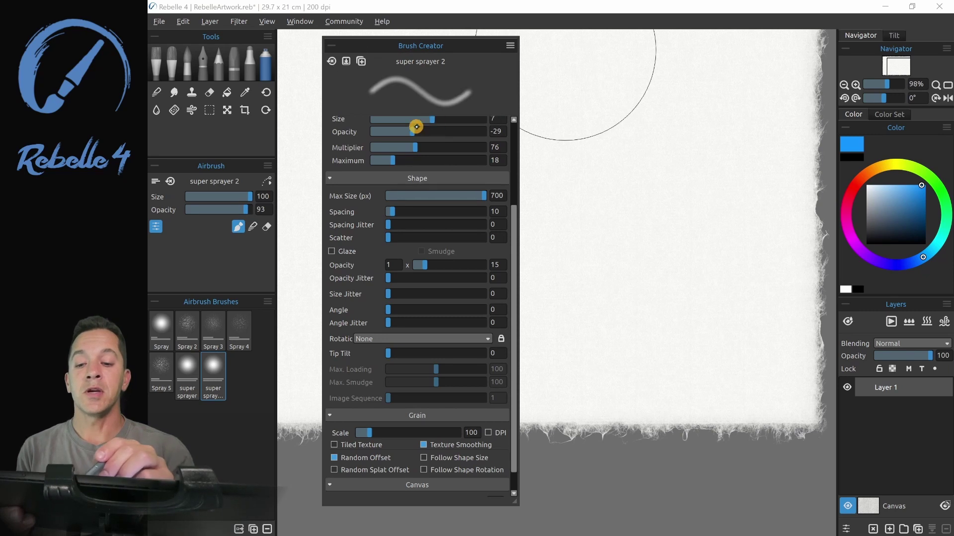
left_click(419, 131)
left_click(439, 147)
left_click(421, 195)
mouse_move(398, 213)
left_mouse_down()
mouse_move(442, 211)
mouse_move(436, 224)
left_mouse_up()
left_click(448, 237)
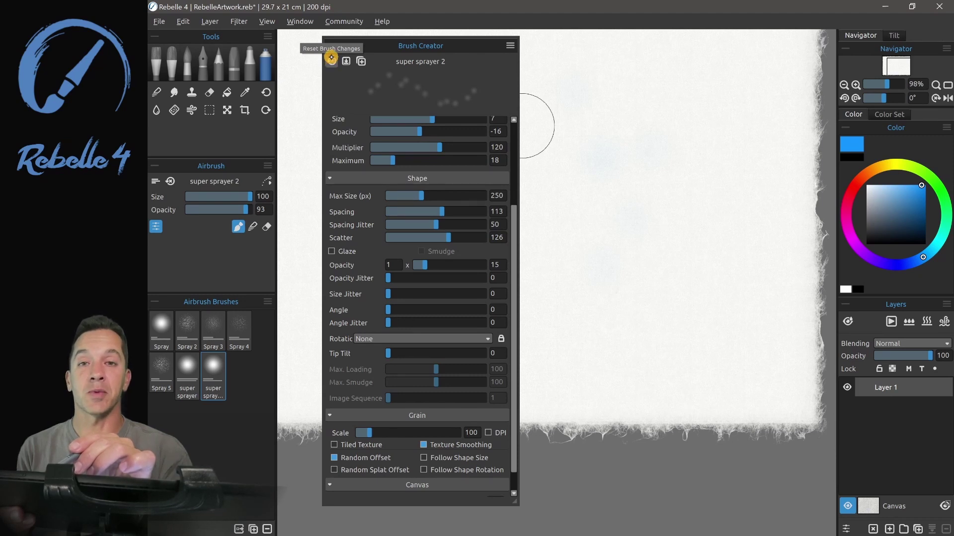
left_click(326, 62)
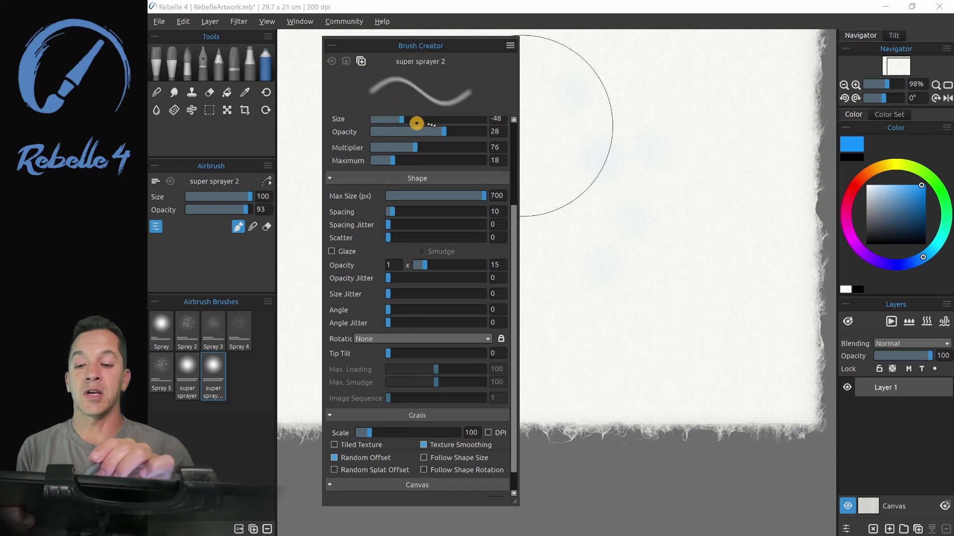
Step: Save Size 4, Opacity -38, Multiplier 7 as super sprayer 2's default, then confirm a reset returns there
mouse_move(416, 122)
left_mouse_down()
mouse_move(431, 122)
mouse_move(376, 148)
left_mouse_up()
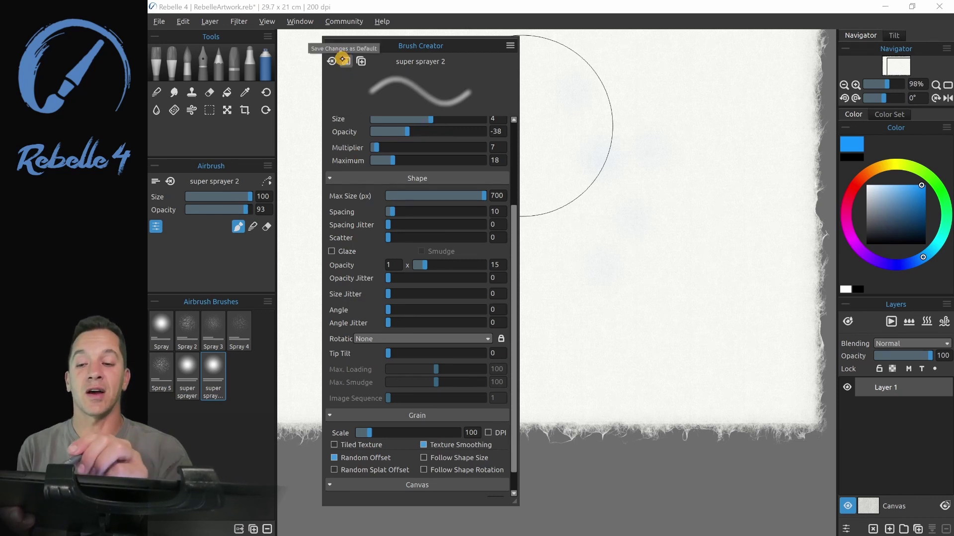
left_click(344, 61)
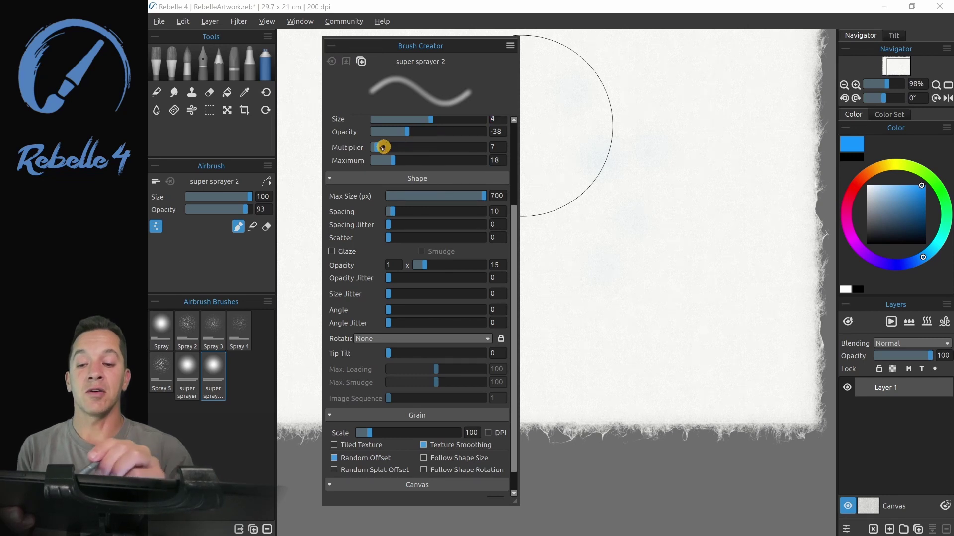
mouse_move(383, 148)
left_mouse_down()
mouse_move(419, 154)
mouse_move(437, 118)
mouse_move(428, 149)
mouse_move(350, 166)
left_mouse_up()
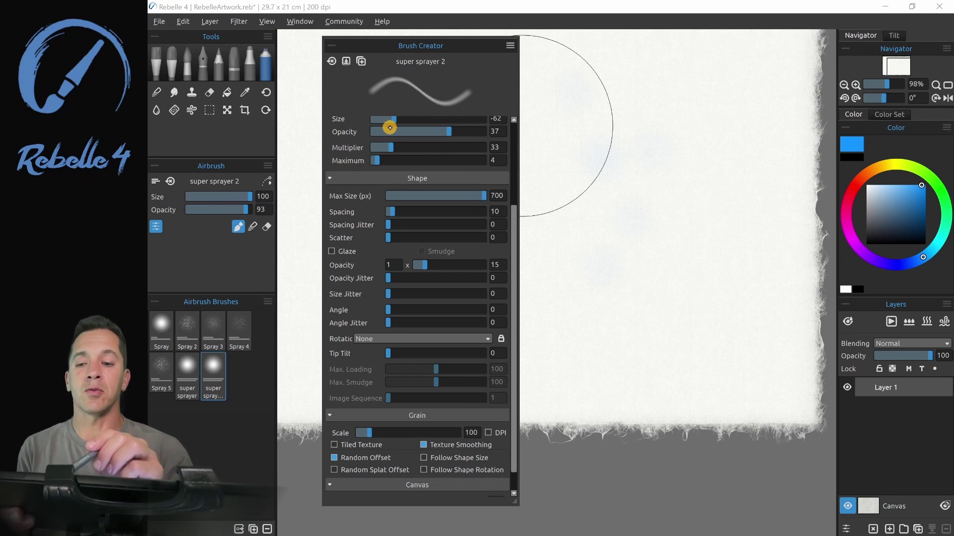
left_click(329, 59)
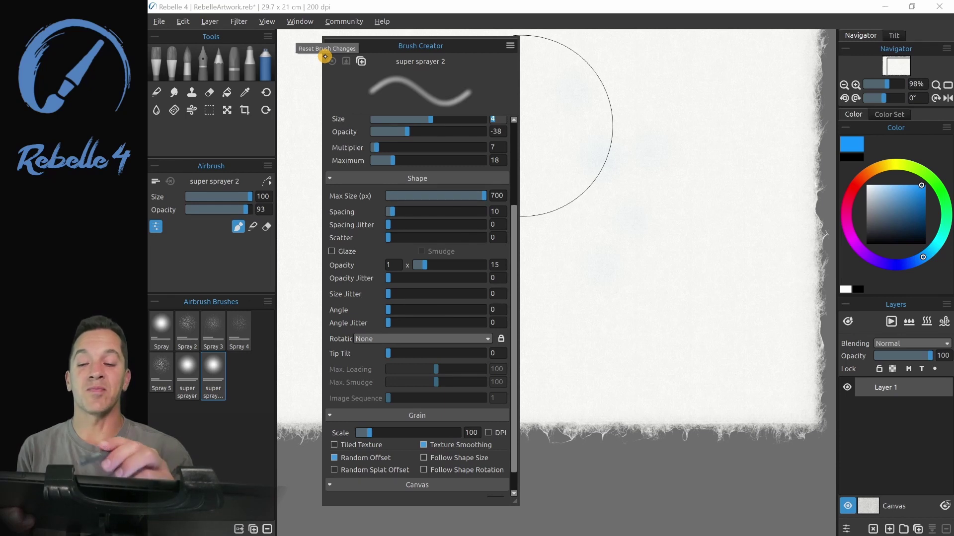
mouse_move(439, 45)
left_mouse_down()
mouse_move(468, 42)
mouse_move(462, 61)
left_mouse_up()
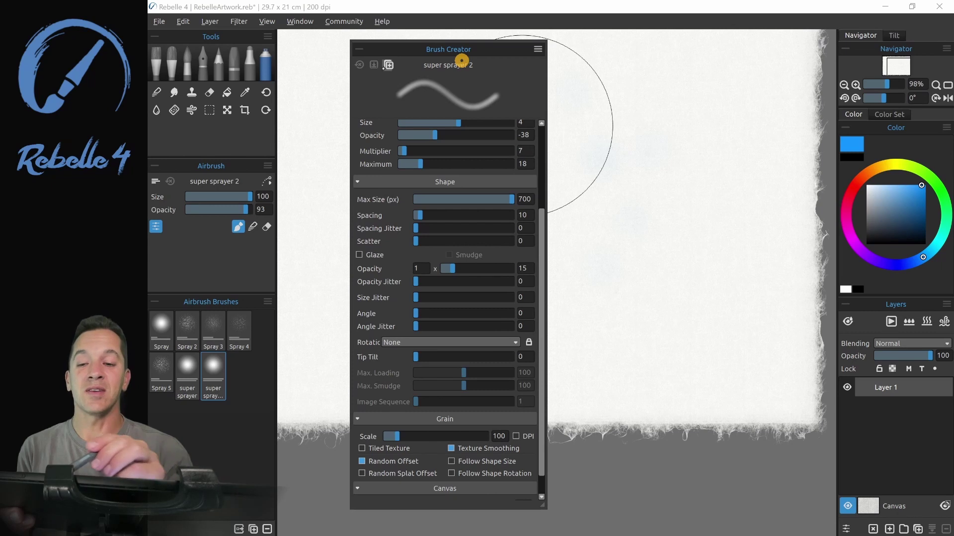
Step: Save super sprayer 2 as a new brush preset named super sprayer 3
left_click(388, 62)
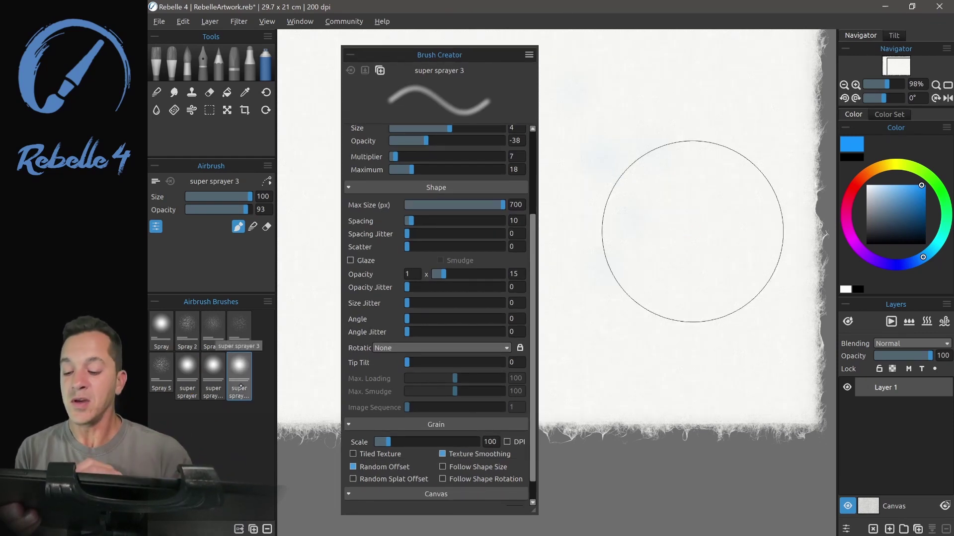
Step: Change the new brush's name in Airbrush Brushes to 'really cool super sprayer brush'
double_click(240, 392)
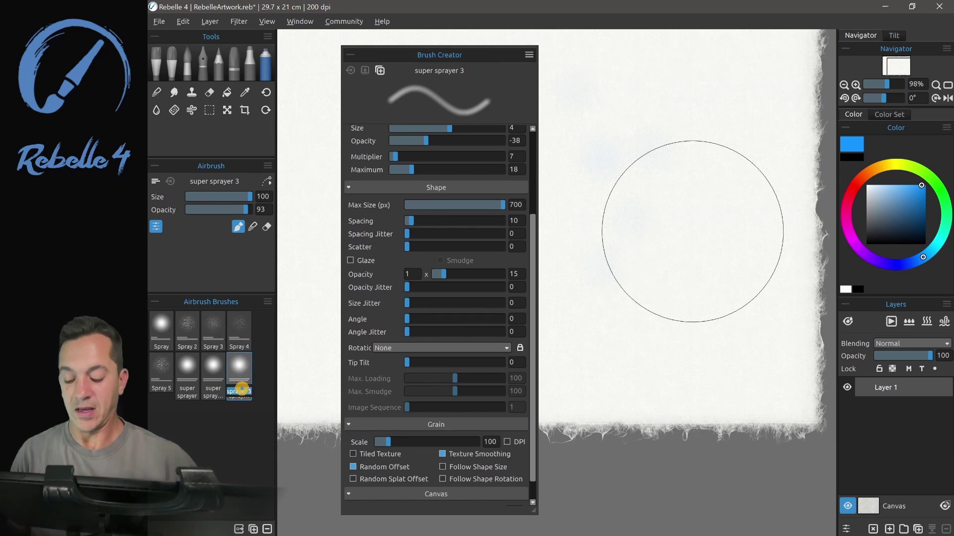
type("really s")
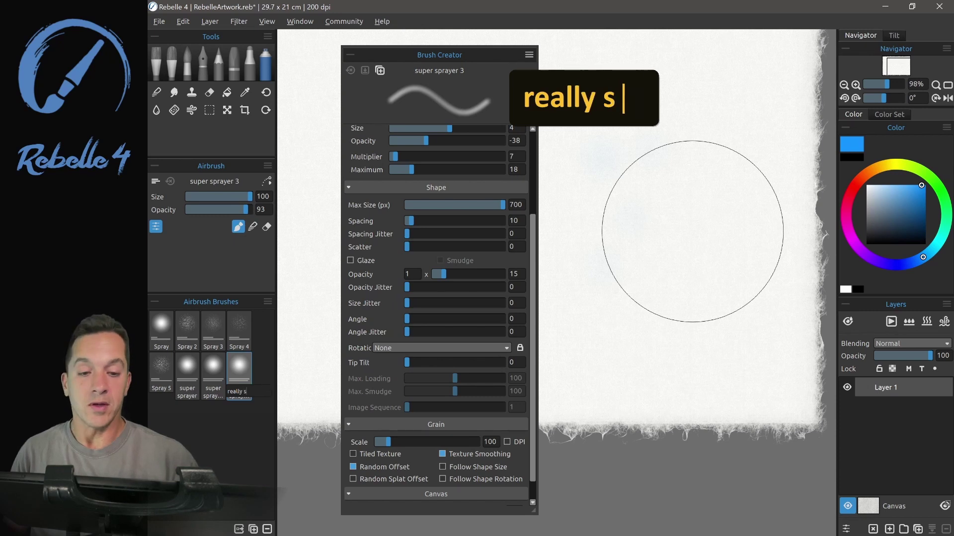
key("BackSpace")
type("cool")
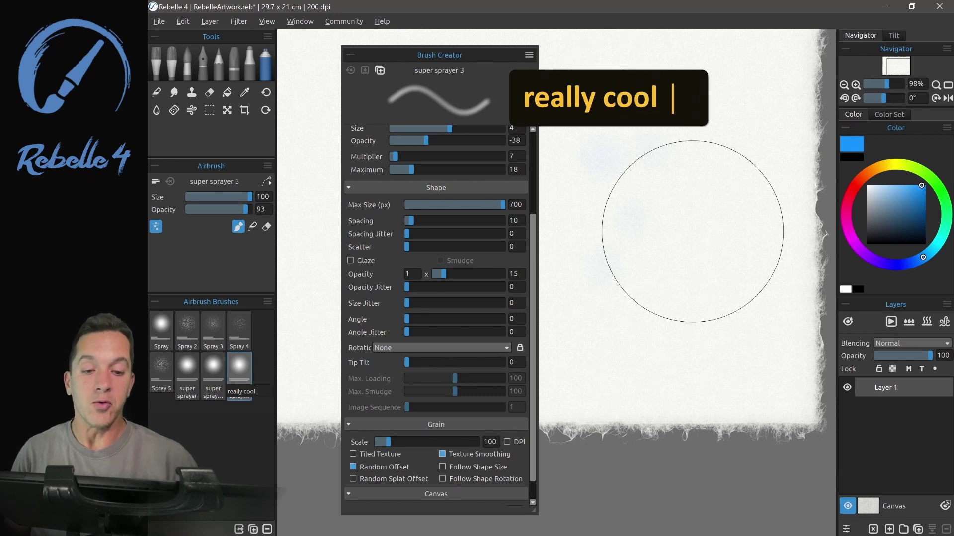
type(" super sprayer brush")
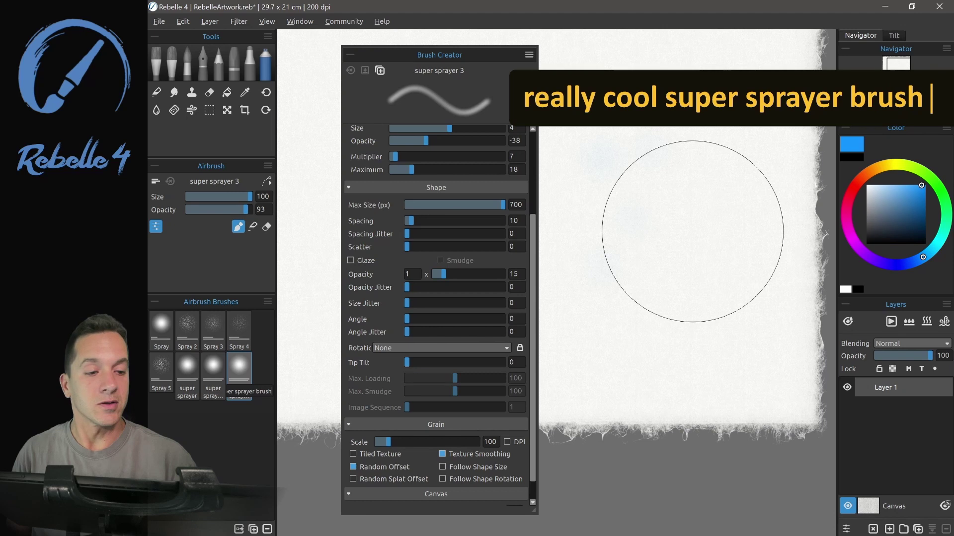
key("Return")
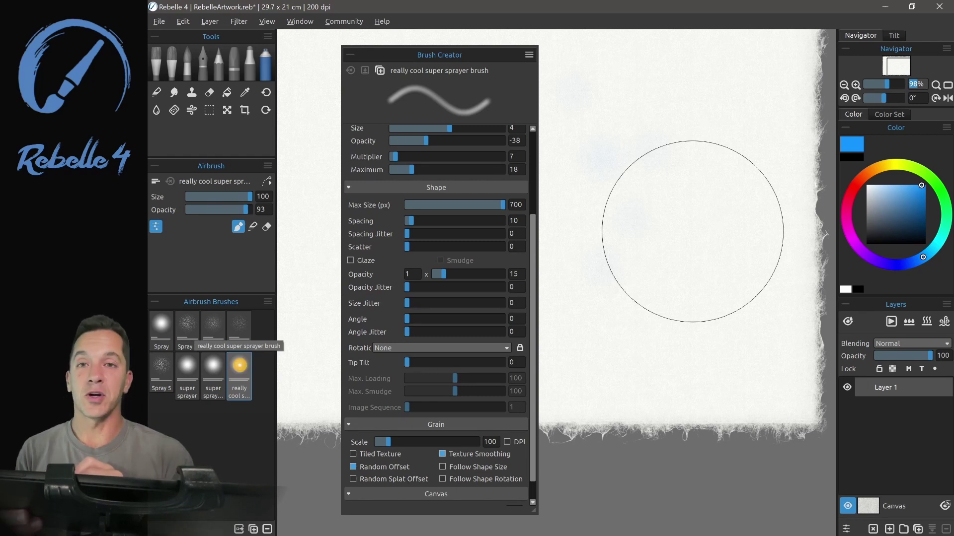
Step: Delete the 'really cool super sprayer brush' preset and confirm with Yes
left_click(266, 527)
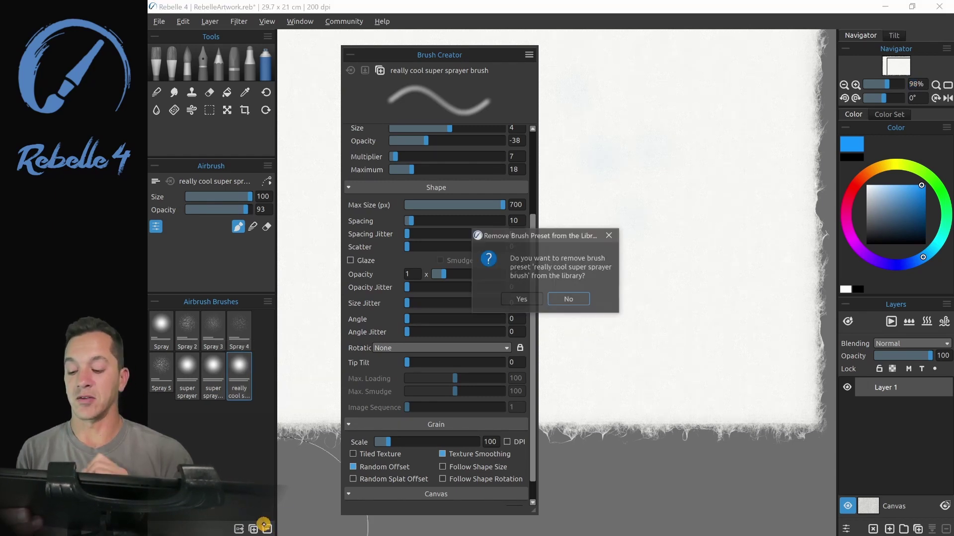
left_click(527, 297)
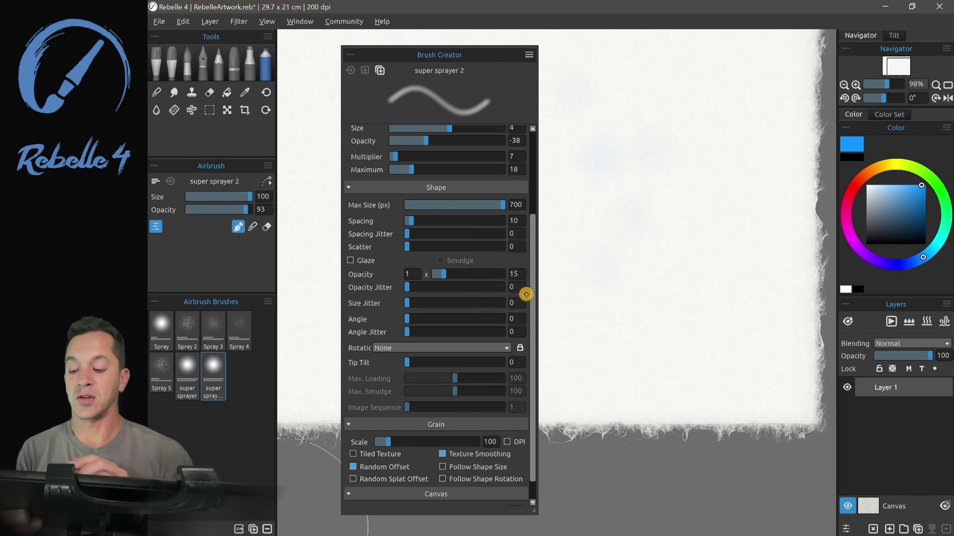